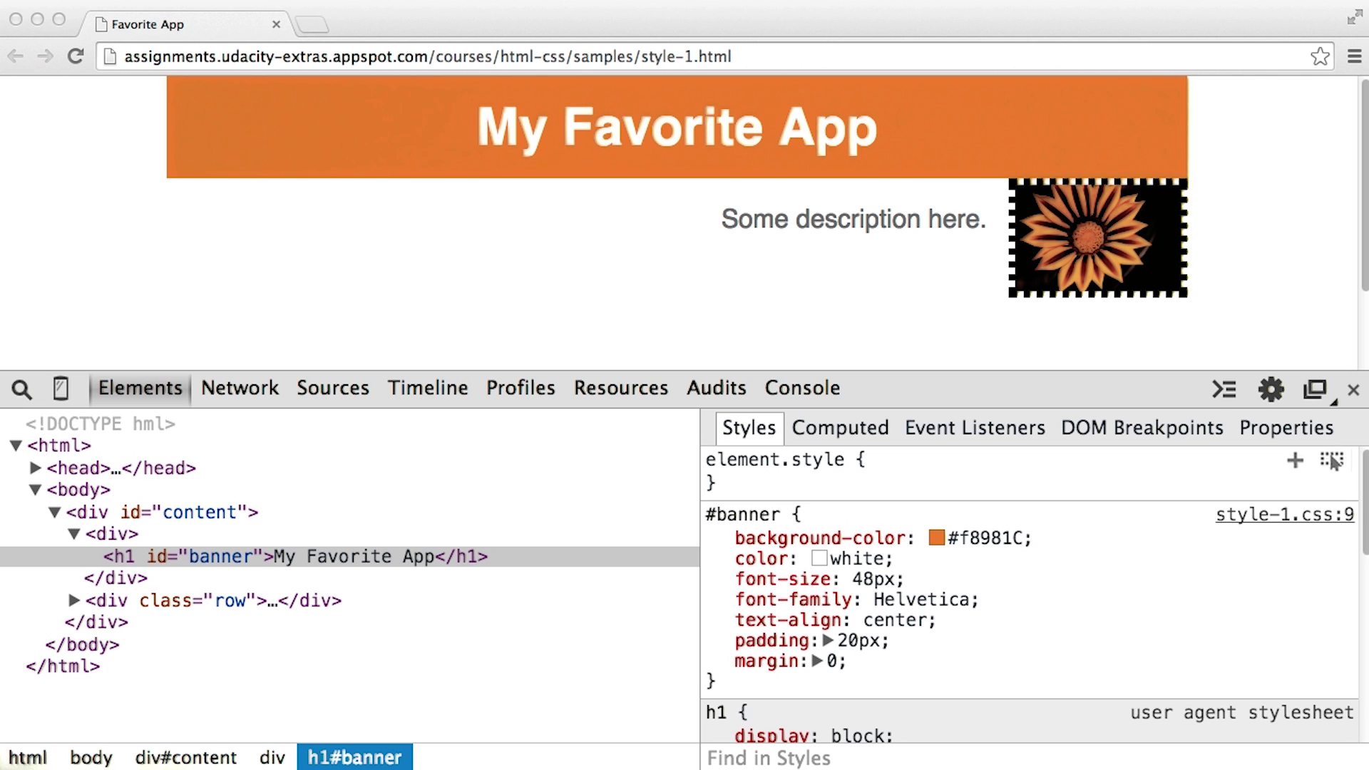
Step: Change the #banner heading's font-size from 48px to 67px in the Styles pane
{"action": "left_click", "coordinate": [227, 558]}
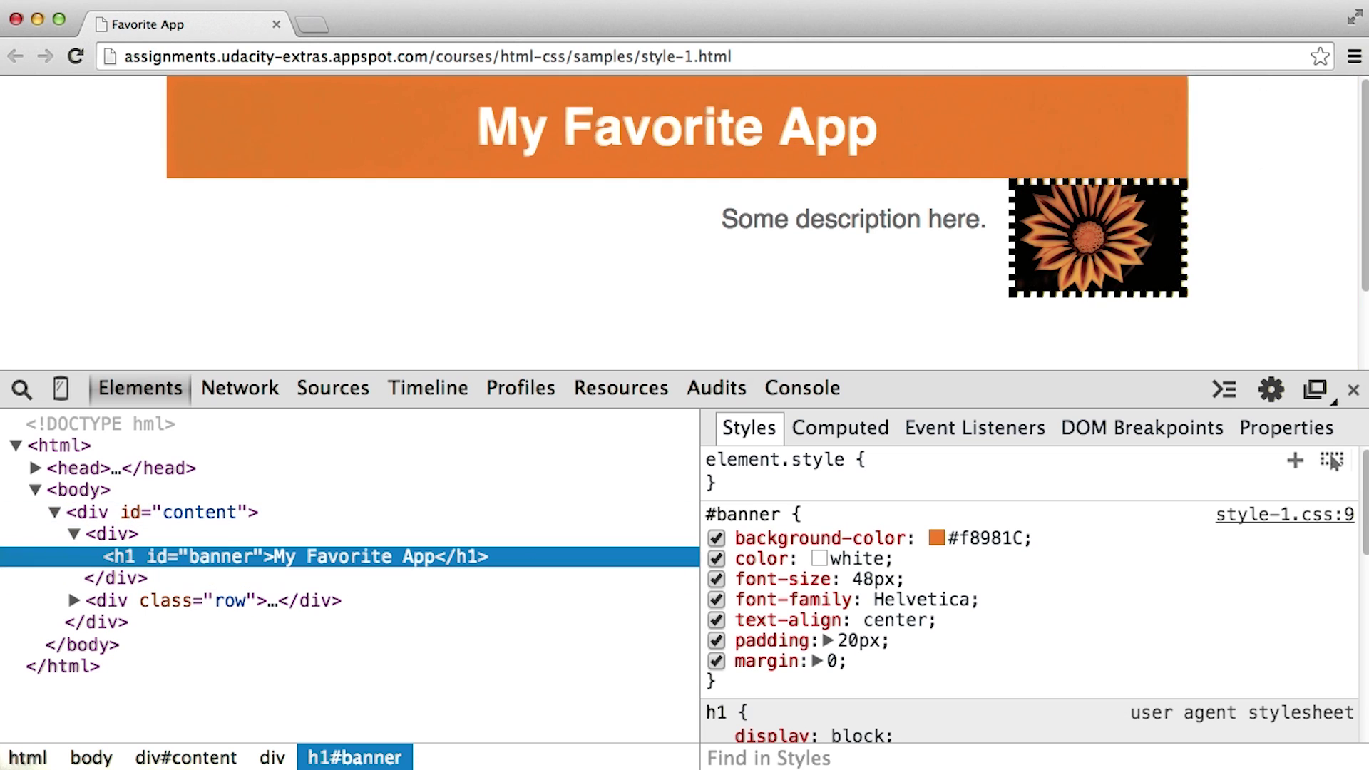
{"action": "left_click", "coordinate": [873, 579]}
{"action": "key", "text": "Right"}
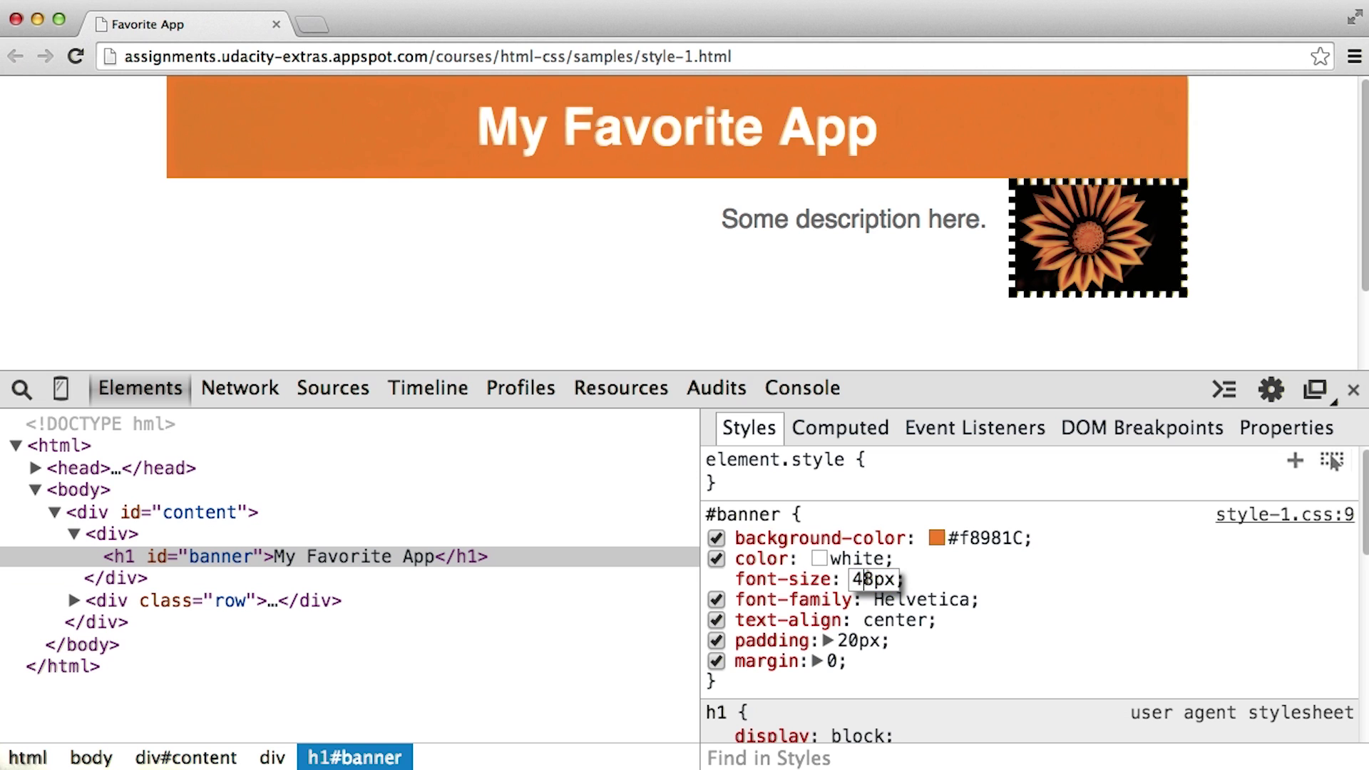
{"action": "key", "text": "Left"}
{"action": "key", "text": "Left"}
{"action": "key", "text": "shift+Left"}
{"action": "key", "text": "shift+Left"}
{"action": "type", "text": "67"}
{"action": "key", "text": "Tab"}
{"action": "key", "text": "Tab"}
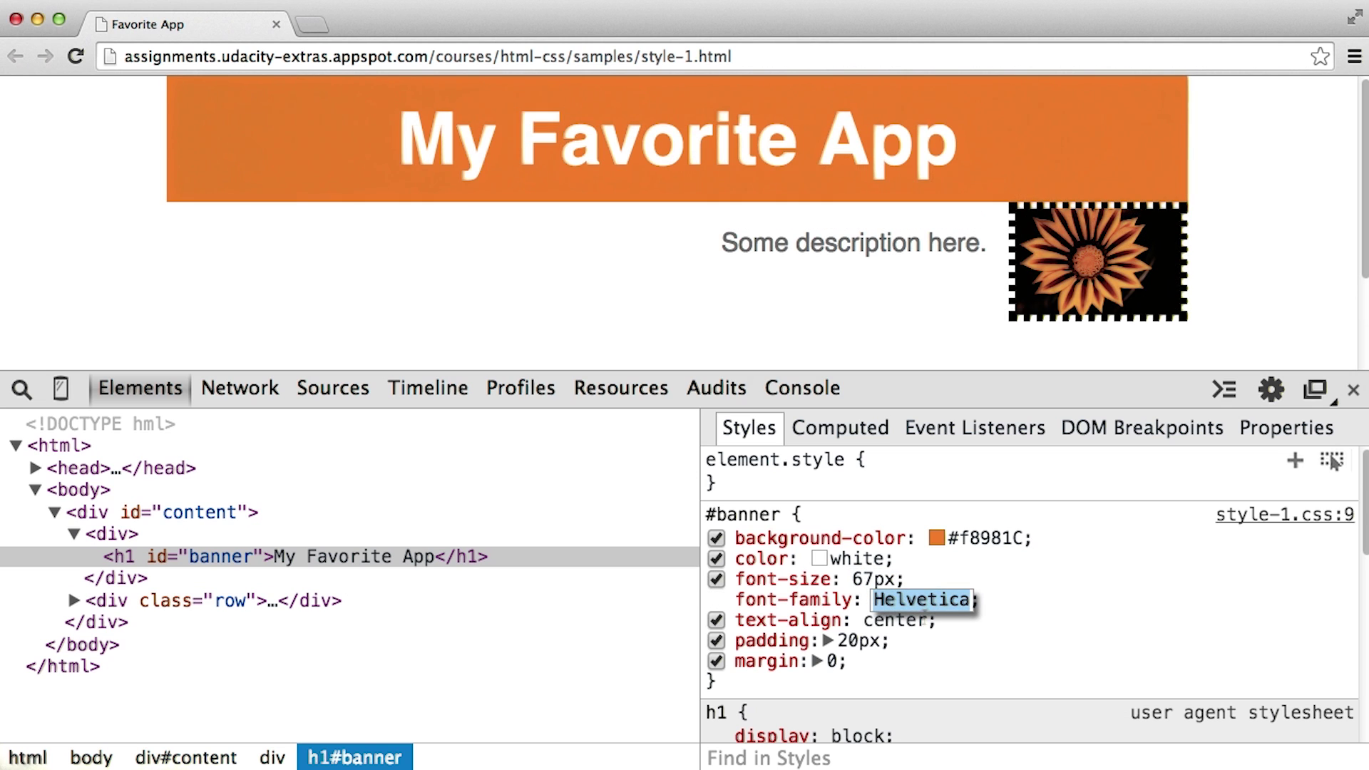
{"action": "type", "text": "Ar"}
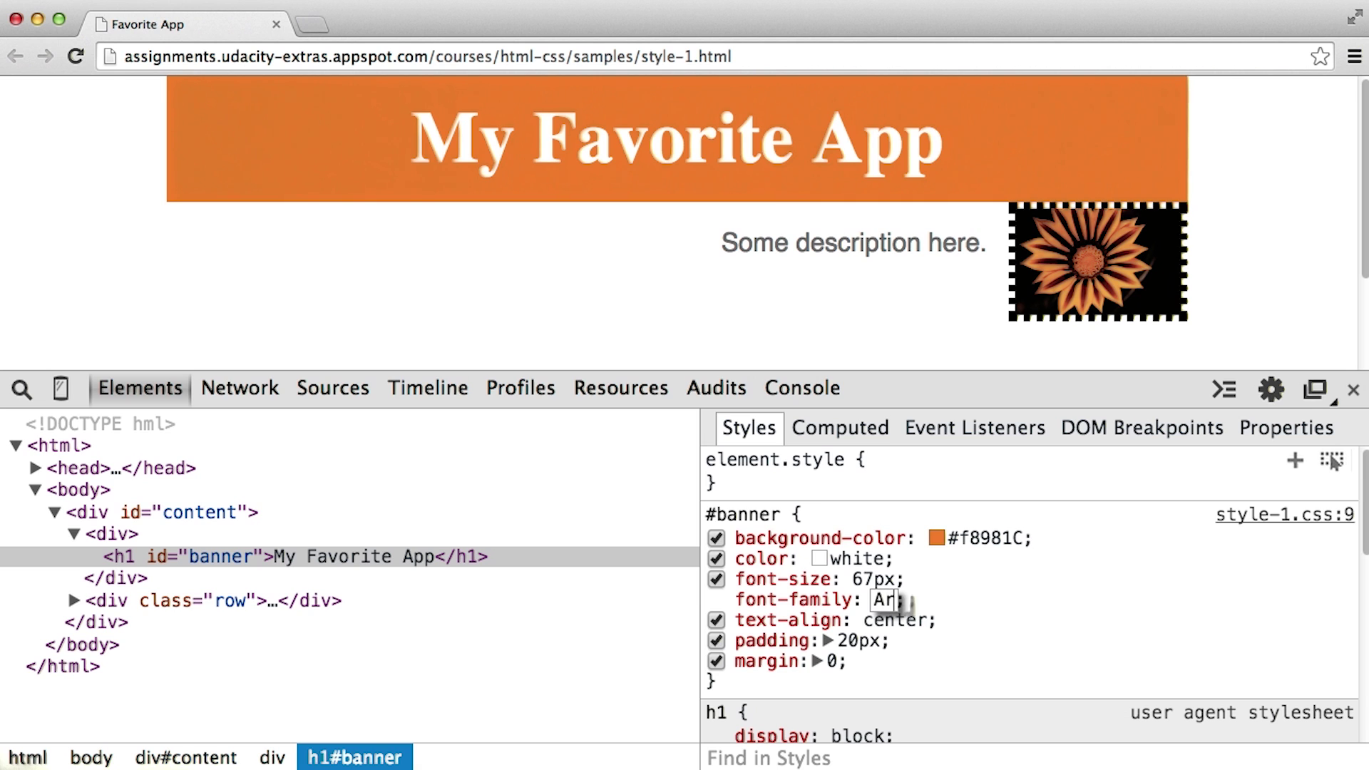
{"action": "type", "text": "ial"}
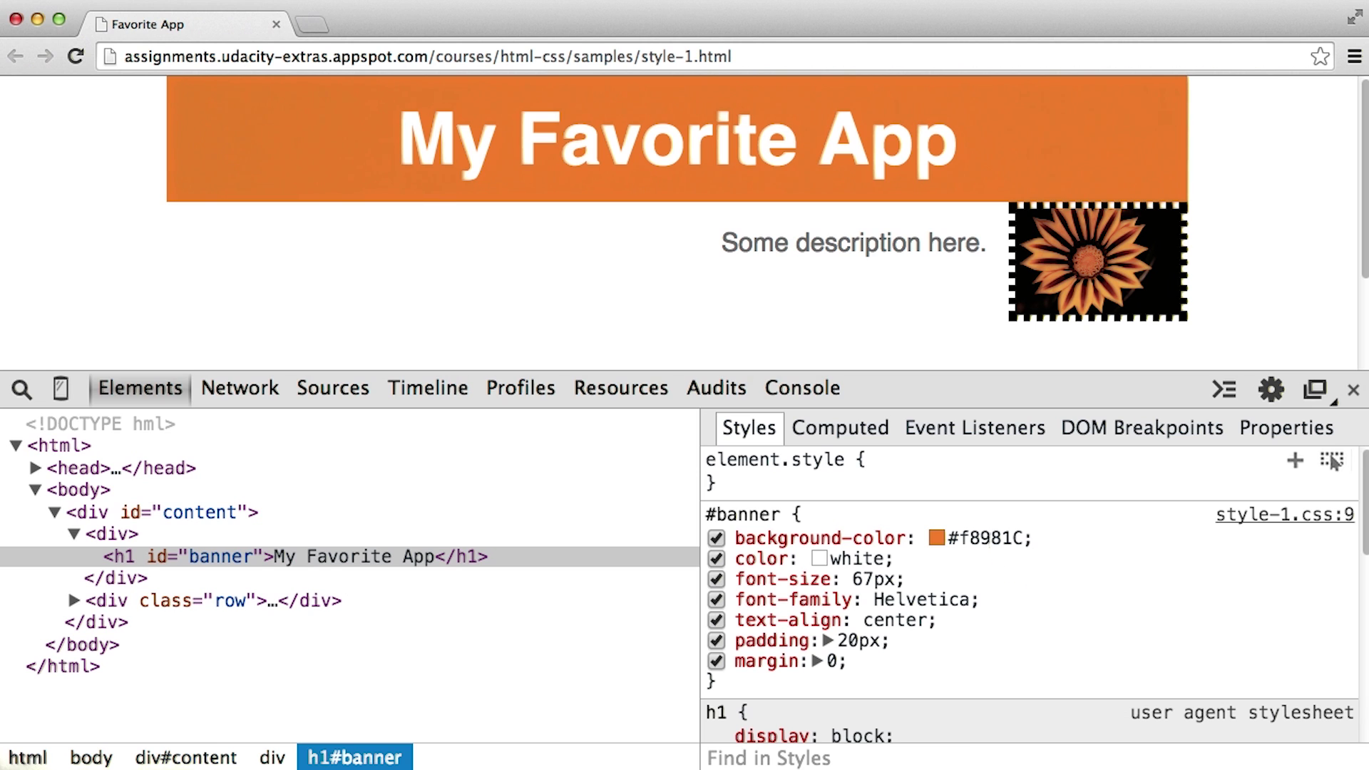
{"action": "left_click", "coordinate": [937, 538]}
Step: Shift the #banner background hue from orange to blue #1CAFF8
{"action": "left_click_drag", "start_coordinate": [1219, 652], "coordinate": [1221, 536]}
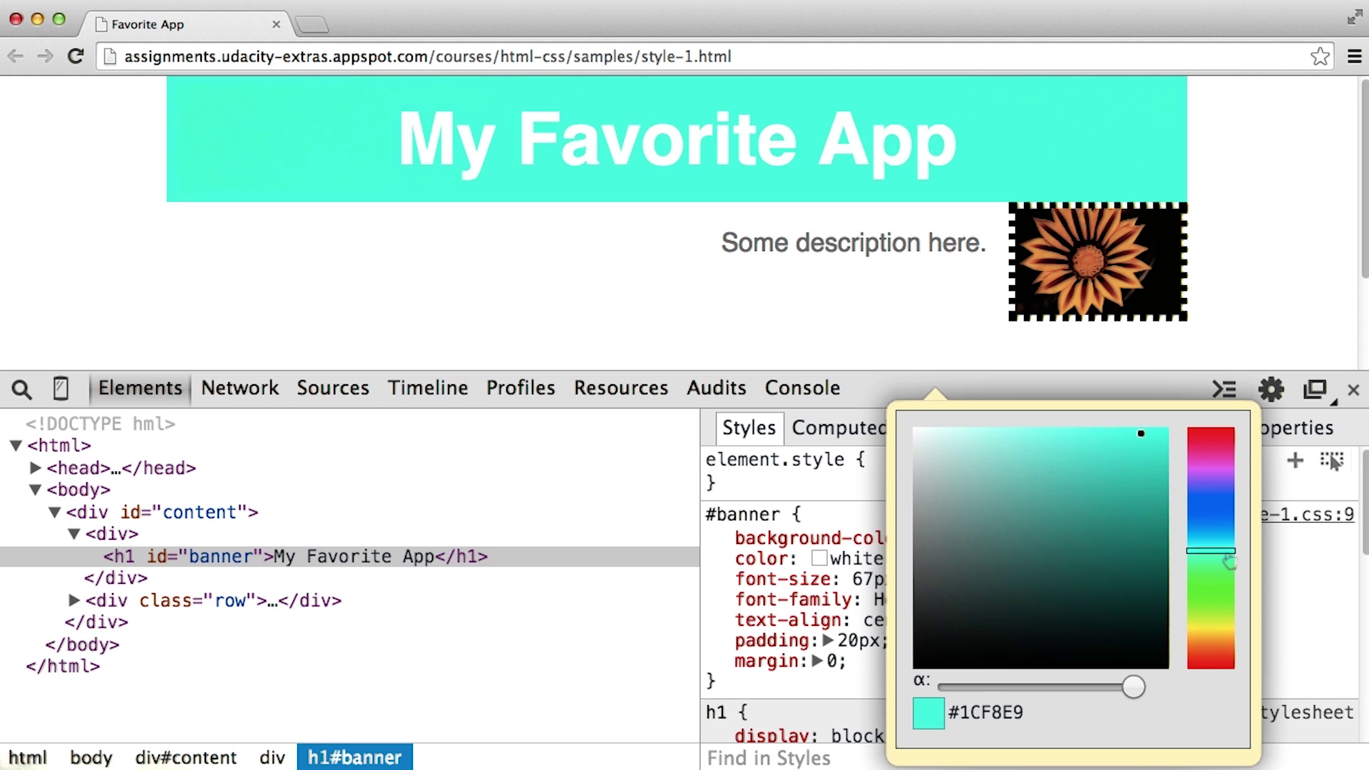
{"action": "left_click", "coordinate": [423, 545]}
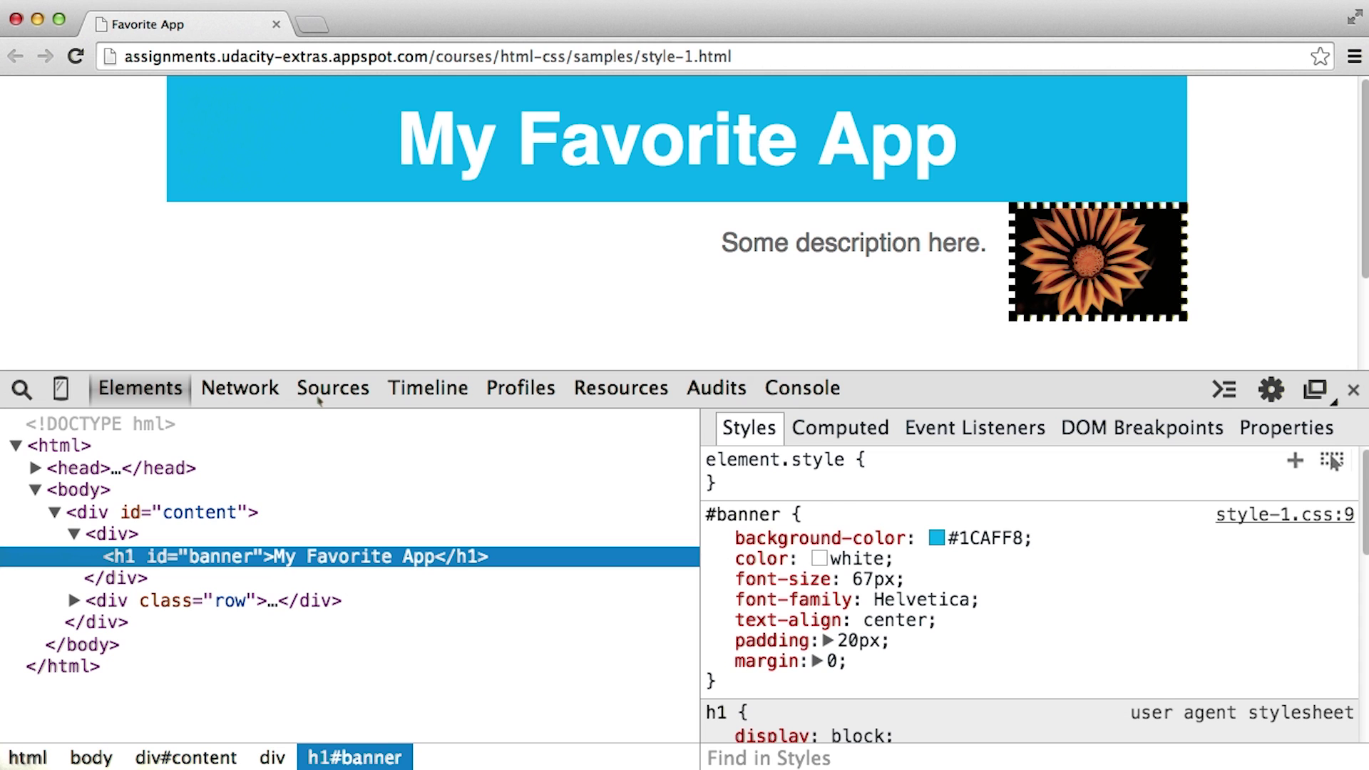
Step: Open style-1.css in the Sources panel to see the edited #banner rule
{"action": "left_click", "coordinate": [326, 388]}
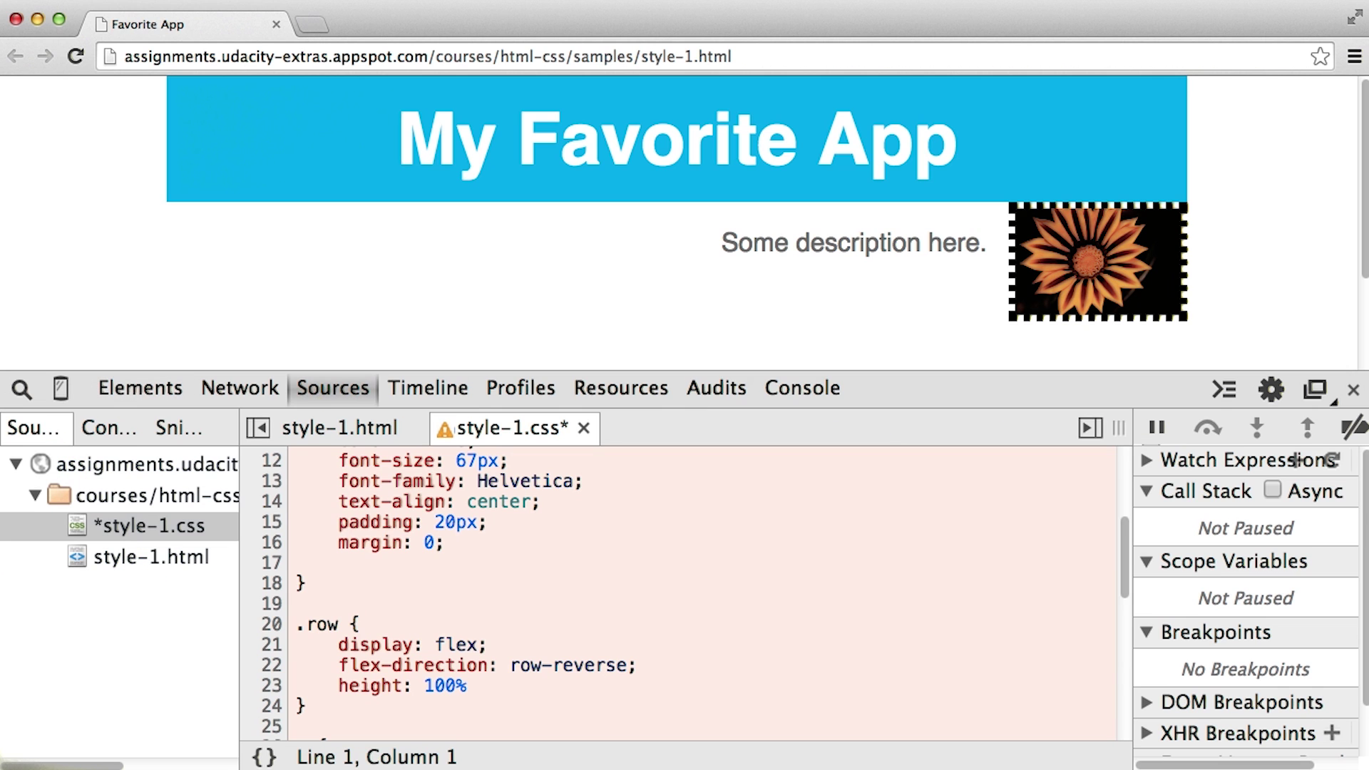
{"action": "scroll", "coordinate": [685, 593], "scroll_direction": "up", "scroll_amount": 1}
{"action": "scroll", "coordinate": [685, 594], "scroll_direction": "up", "scroll_amount": 3}
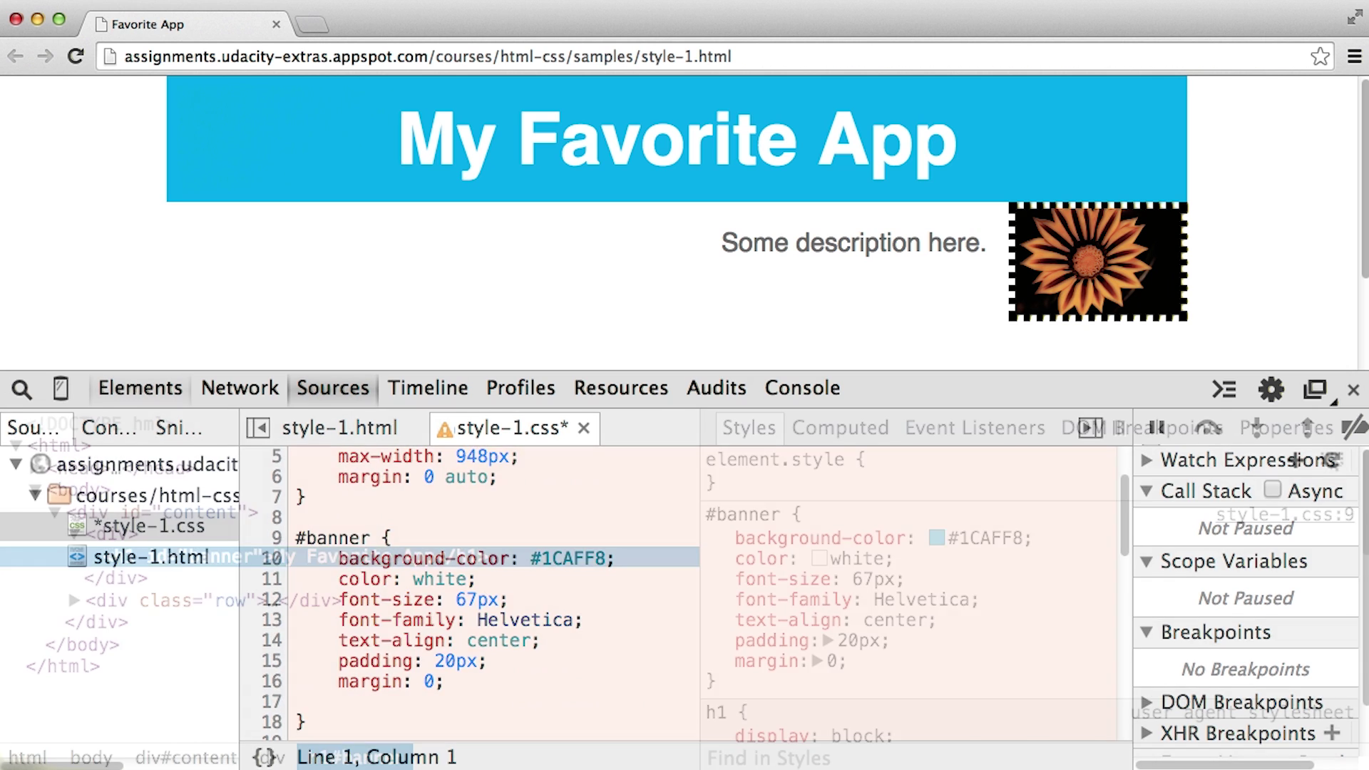